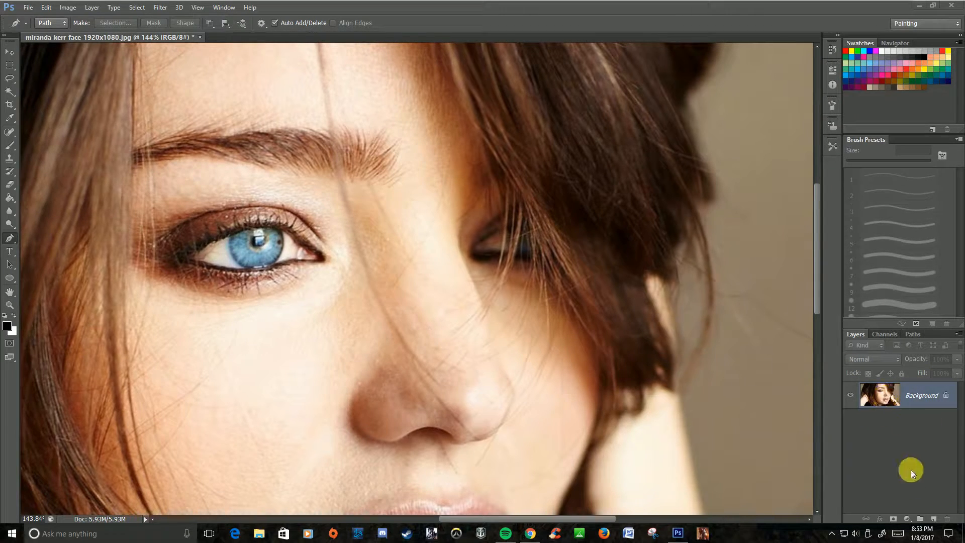
Add a Black & White adjustment layer above the Background with its default settings
click(908, 519)
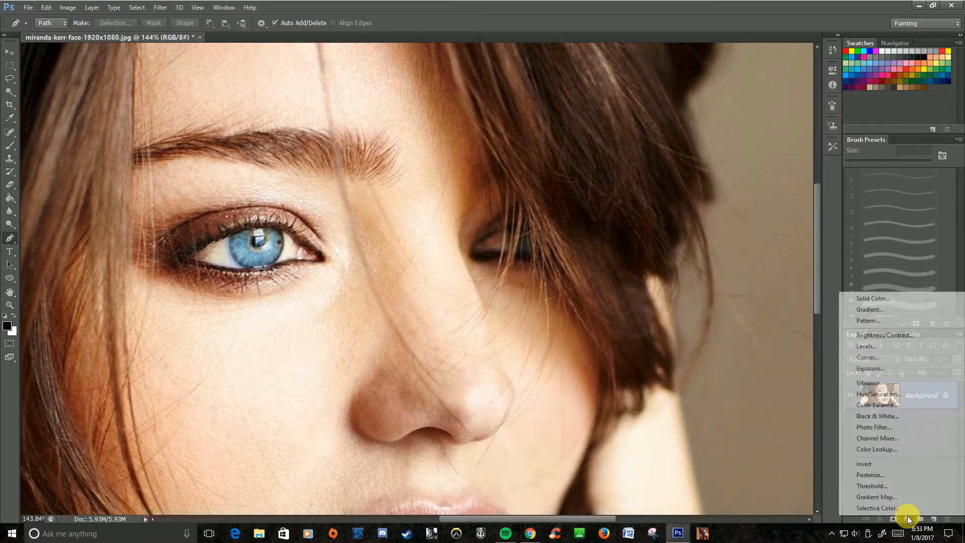
click(892, 416)
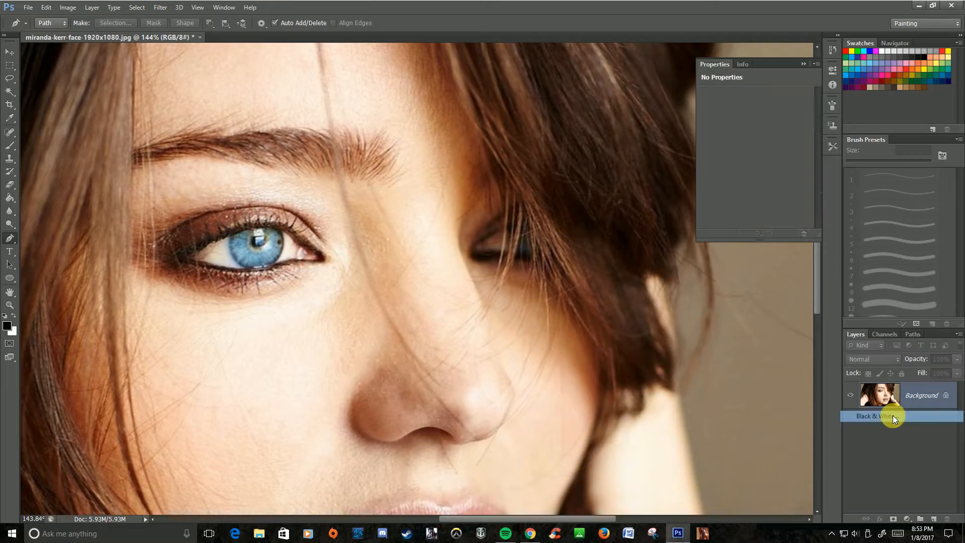
click(802, 64)
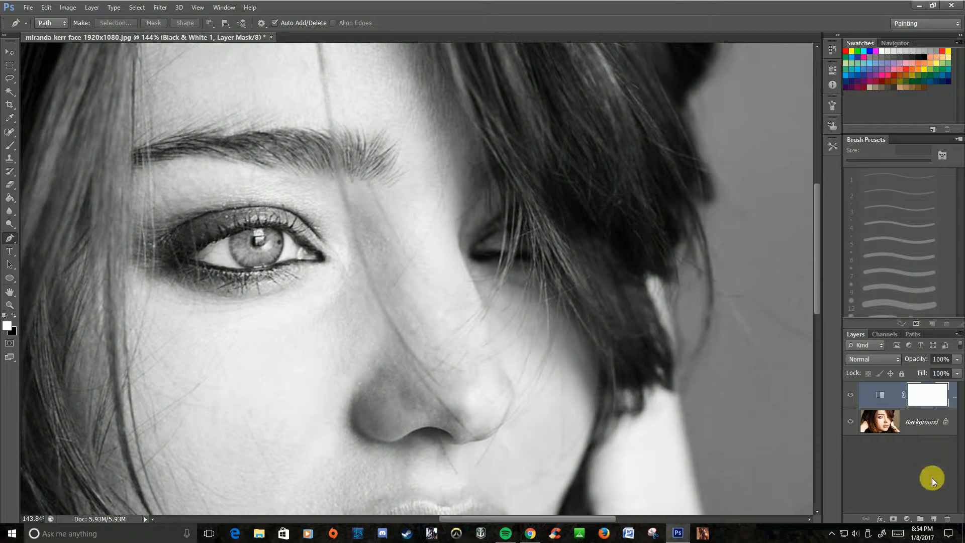
Add a Brightness/Contrast adjustment layer above the Black & White layer and lower its brightness to -110
click(907, 517)
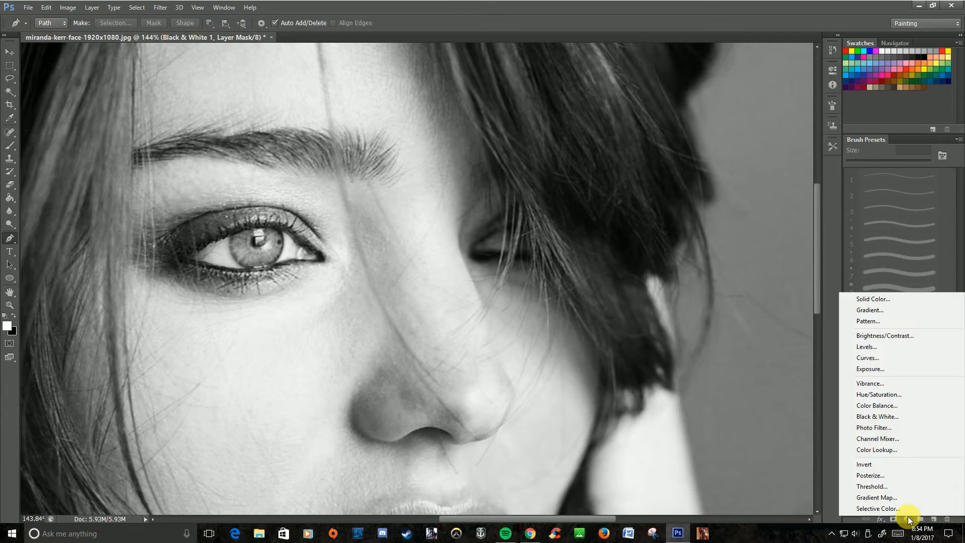
click(870, 335)
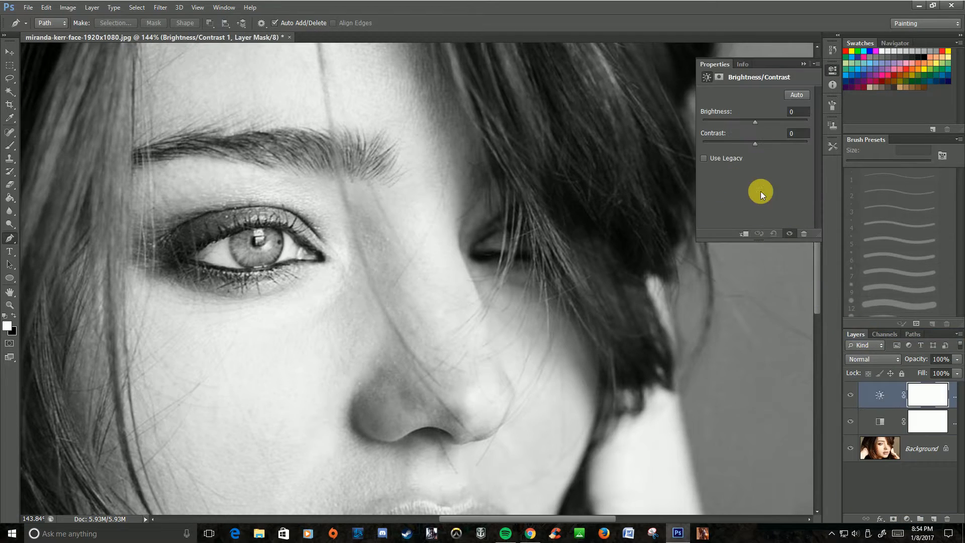
drag(756, 123, 716, 118)
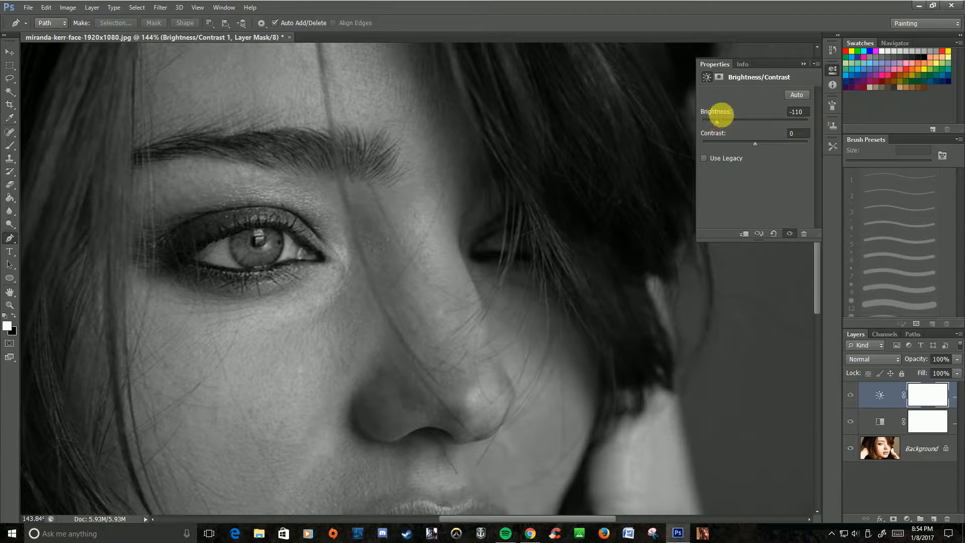
click(801, 65)
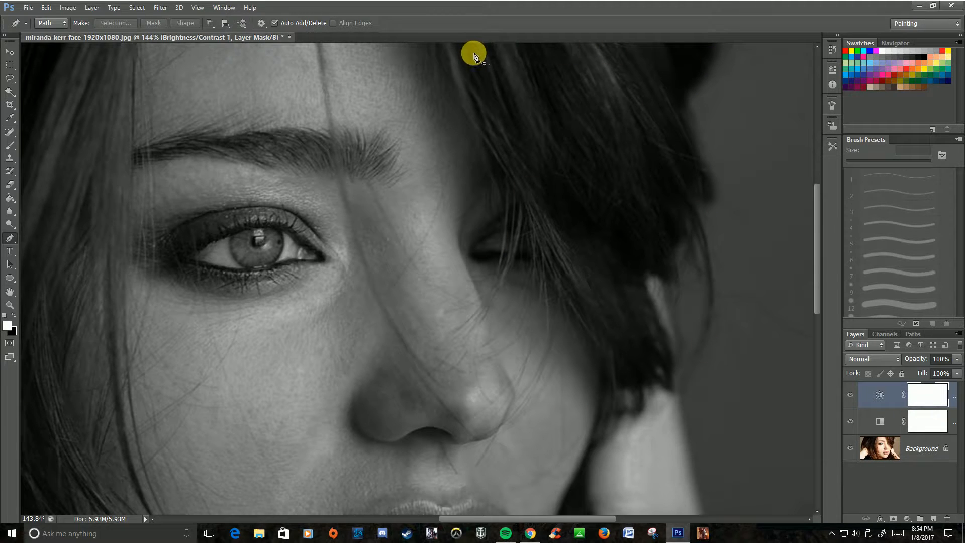
Start a Pen path along the hair's outer edge against the background, from the image's visible upper edge down to the loose strand's tip
click(719, 44)
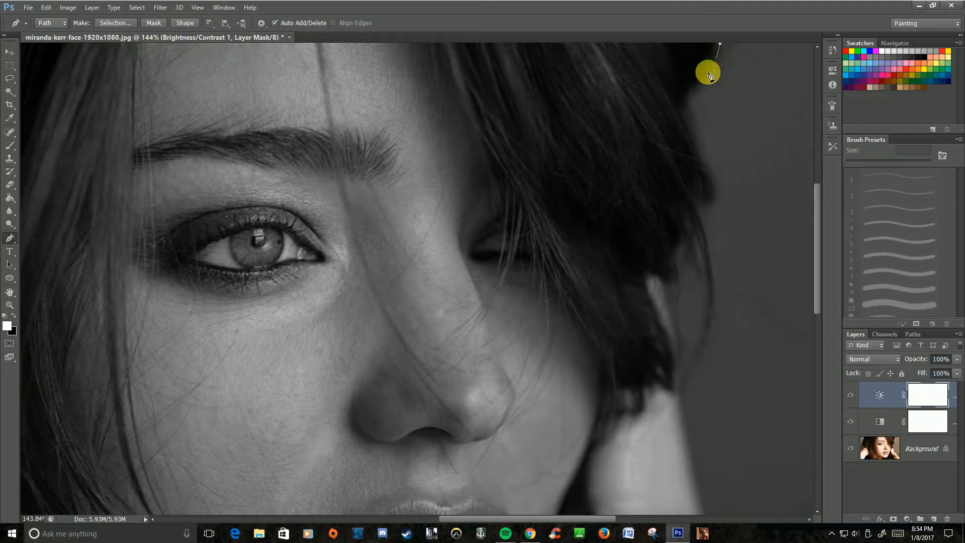
click(688, 91)
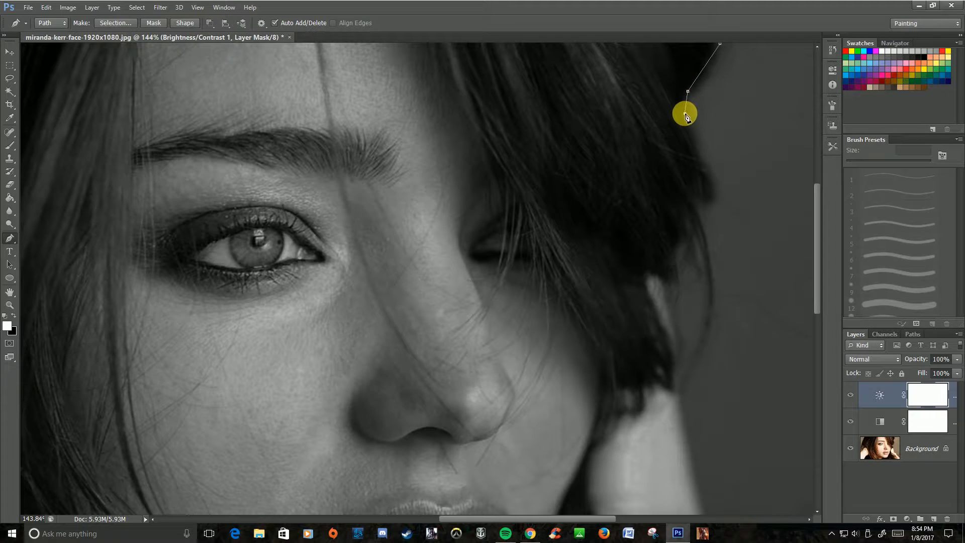
click(685, 113)
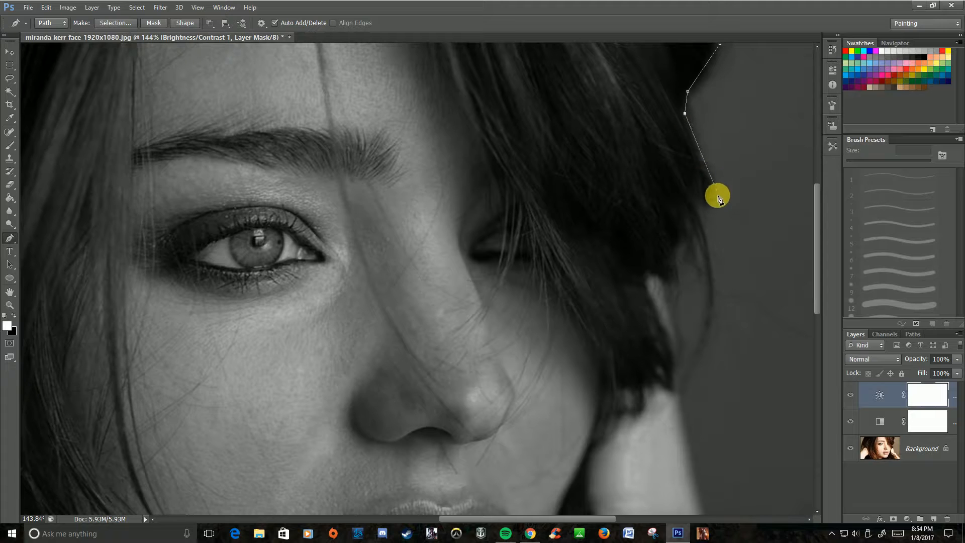
click(695, 203)
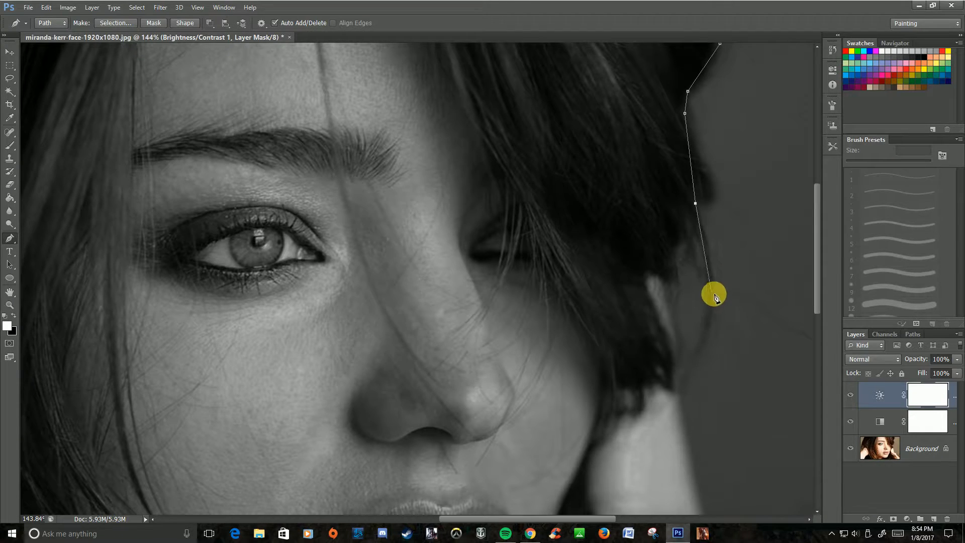
click(715, 290)
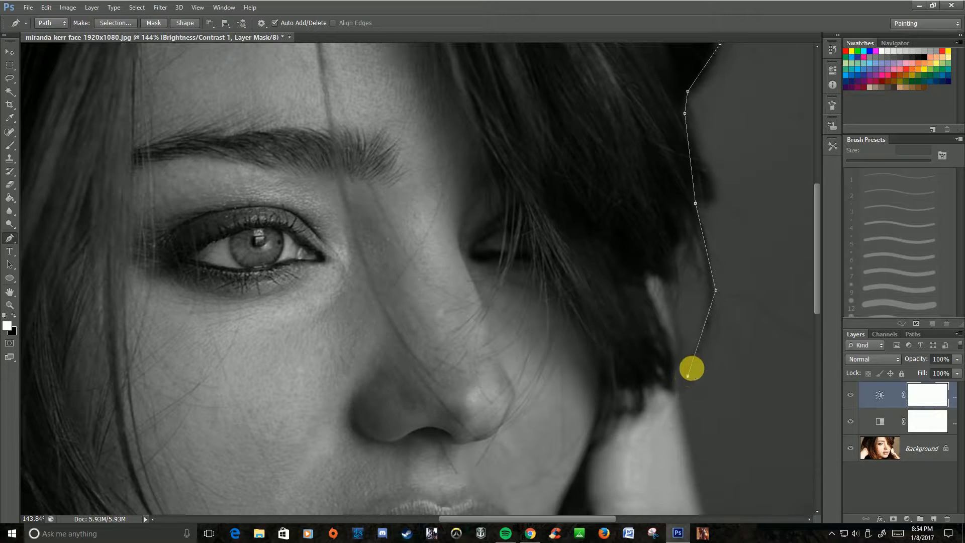
click(688, 375)
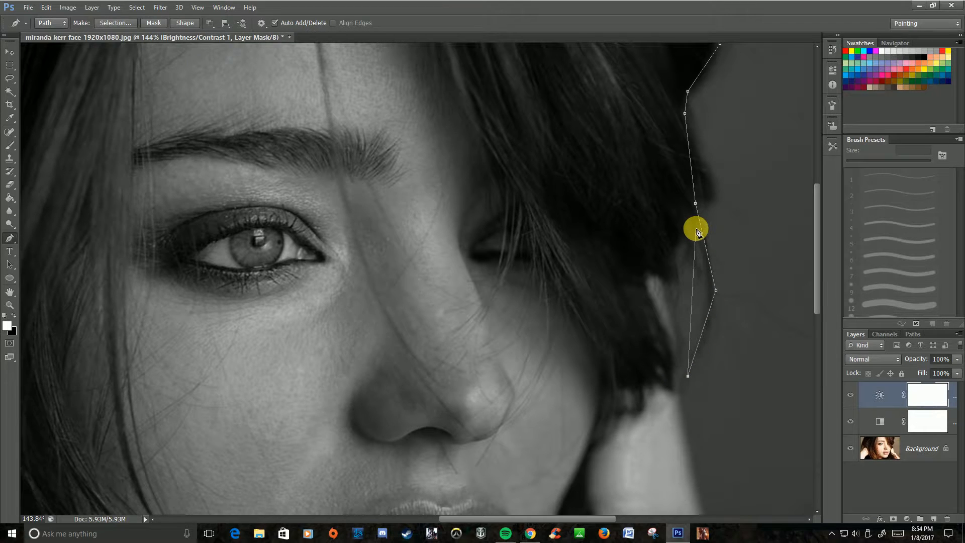
Continue the path back up the loose strand, down beside the fingers and around the hair's lower ends to the cheek
drag(696, 231, 685, 247)
click(676, 247)
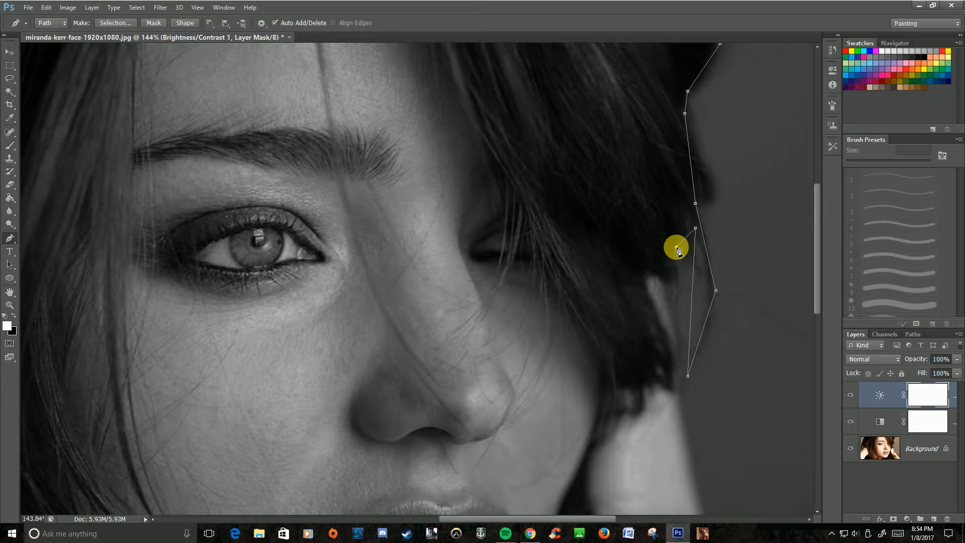
click(649, 273)
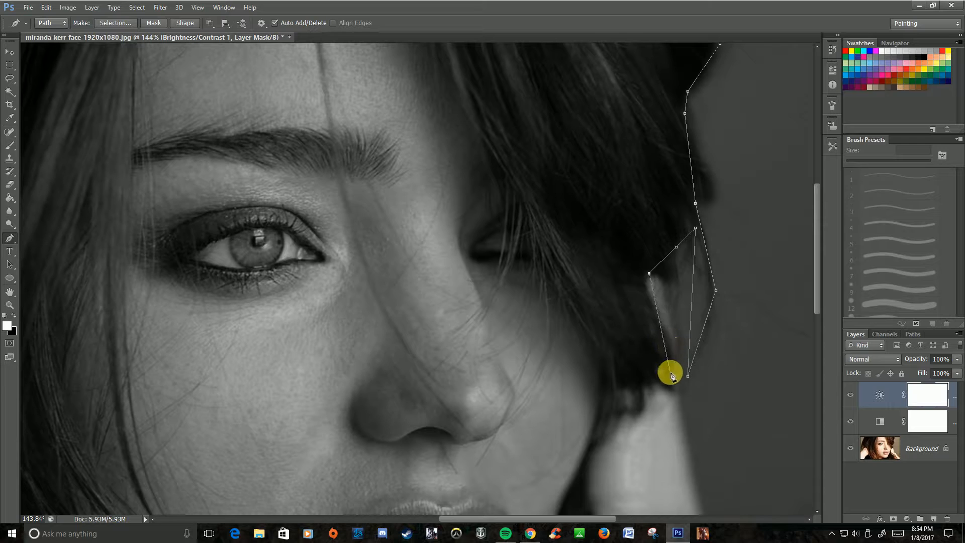
click(673, 390)
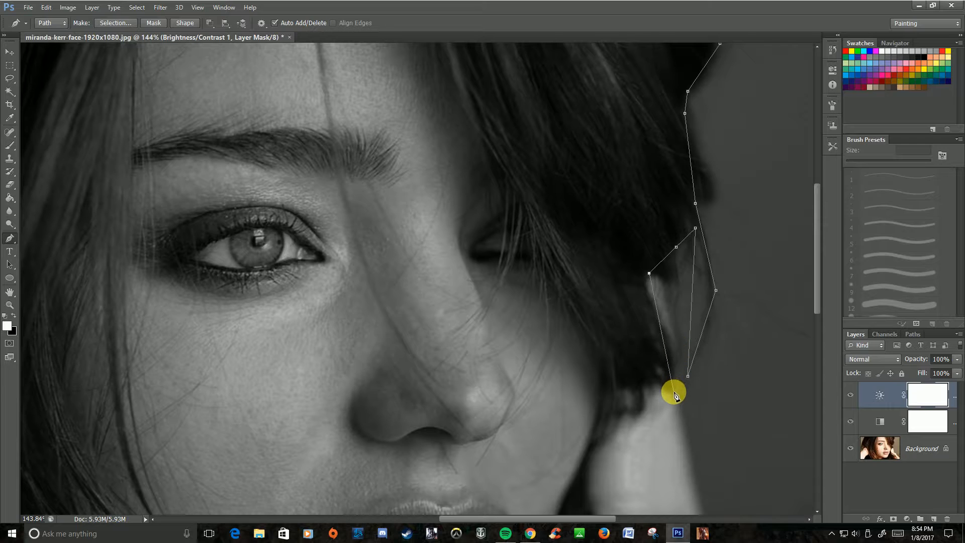
click(656, 382)
click(645, 388)
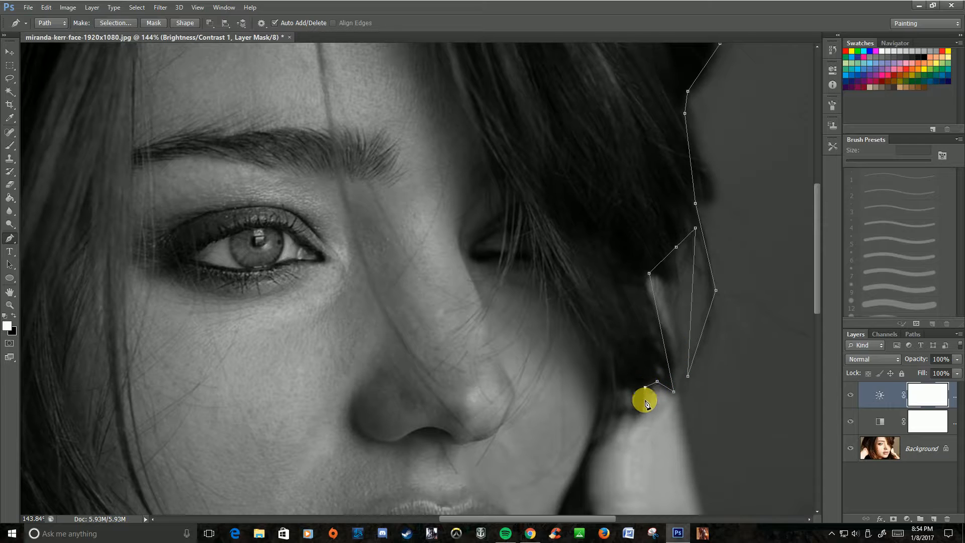
click(632, 416)
click(614, 417)
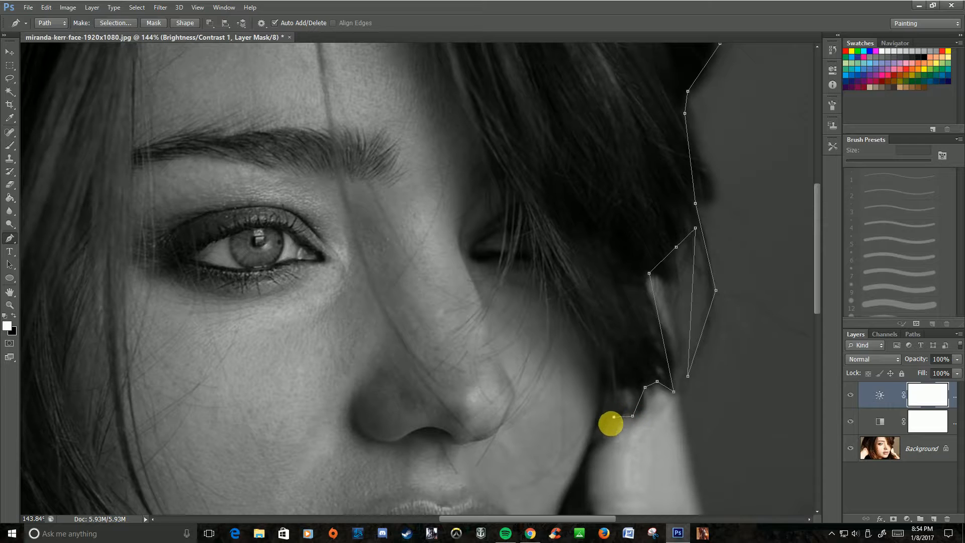
click(587, 451)
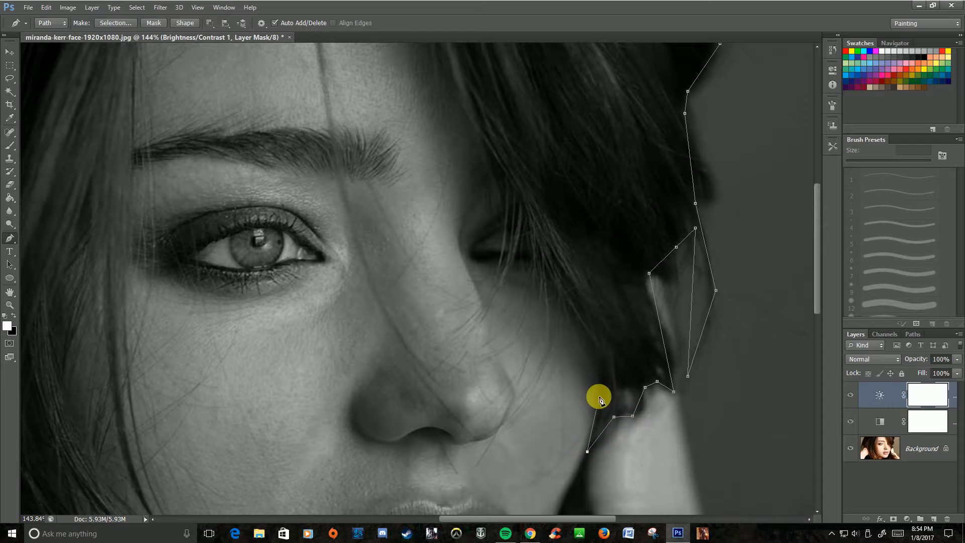
Trace the hair's inner edge up the cheek, past the covered eye and its thin wisps to the forehead, and close the path
click(602, 355)
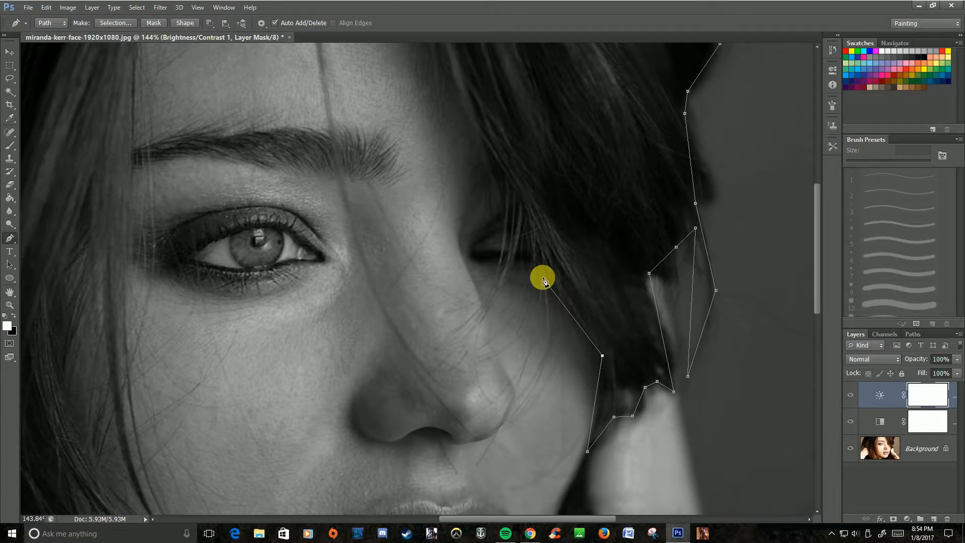
click(563, 296)
click(514, 408)
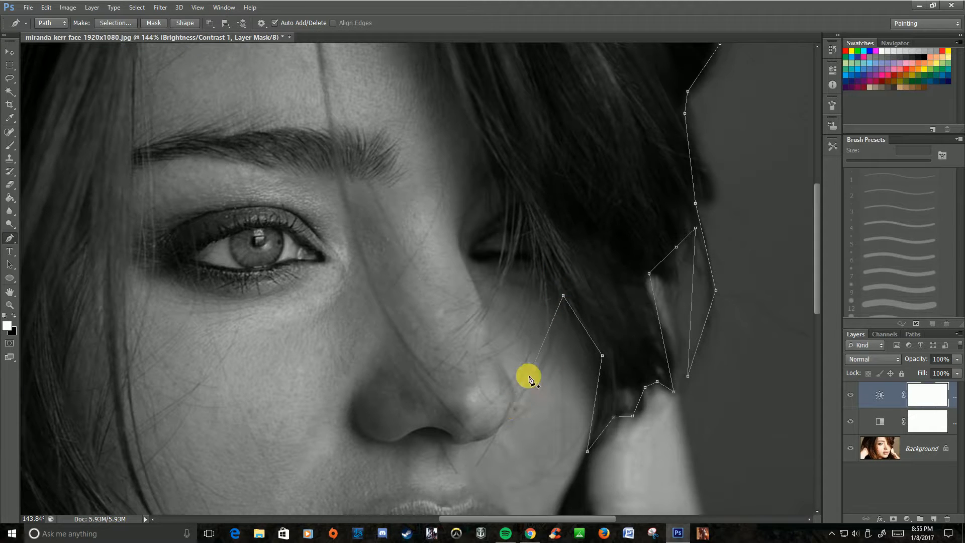
click(558, 289)
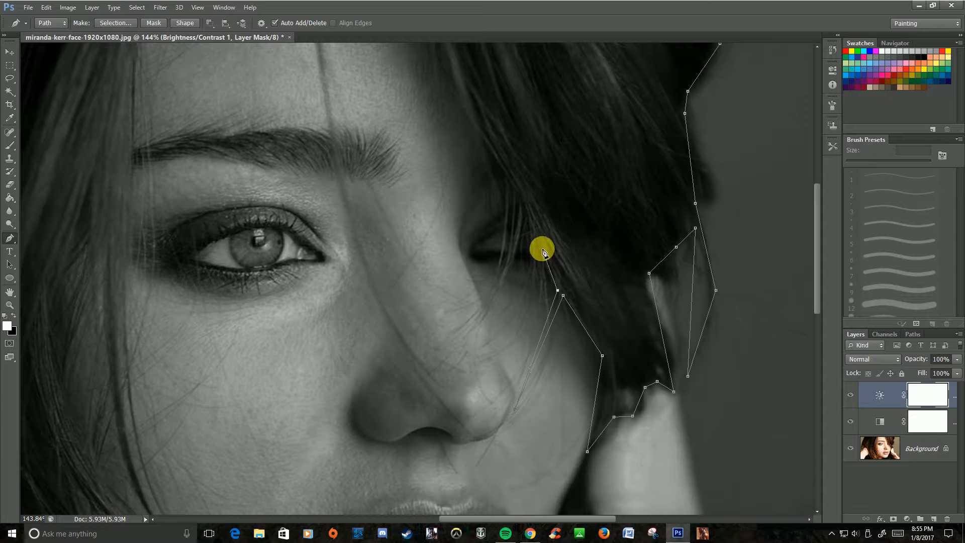
click(542, 249)
click(528, 300)
click(528, 215)
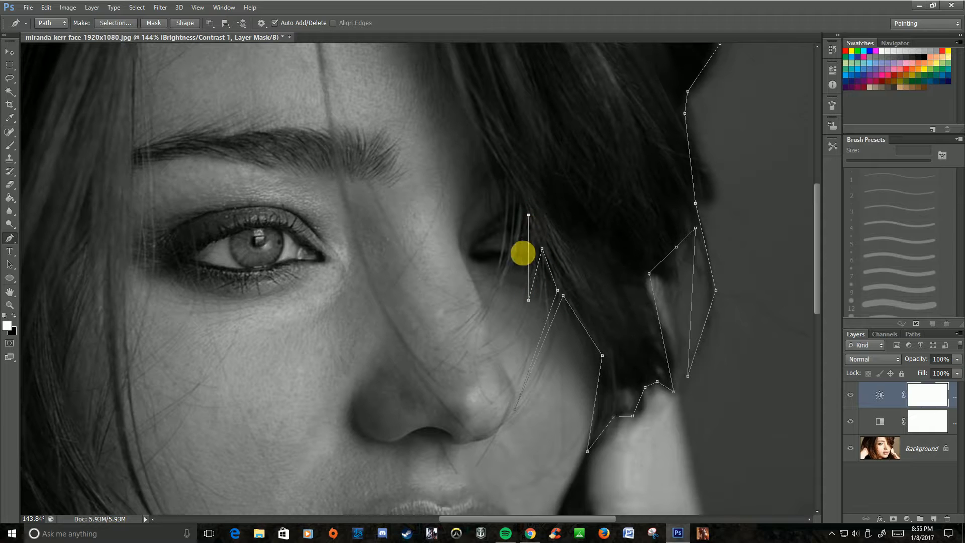
click(473, 324)
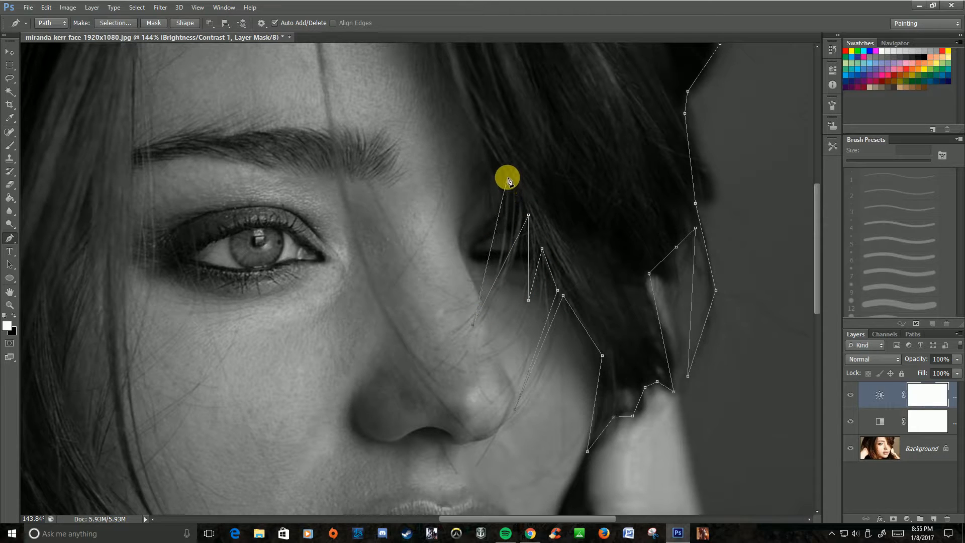
click(507, 177)
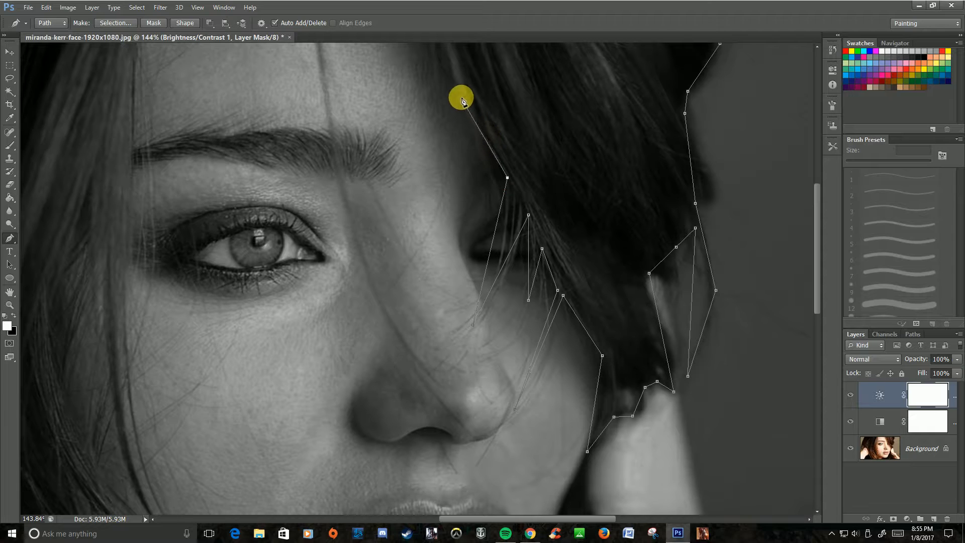
click(447, 46)
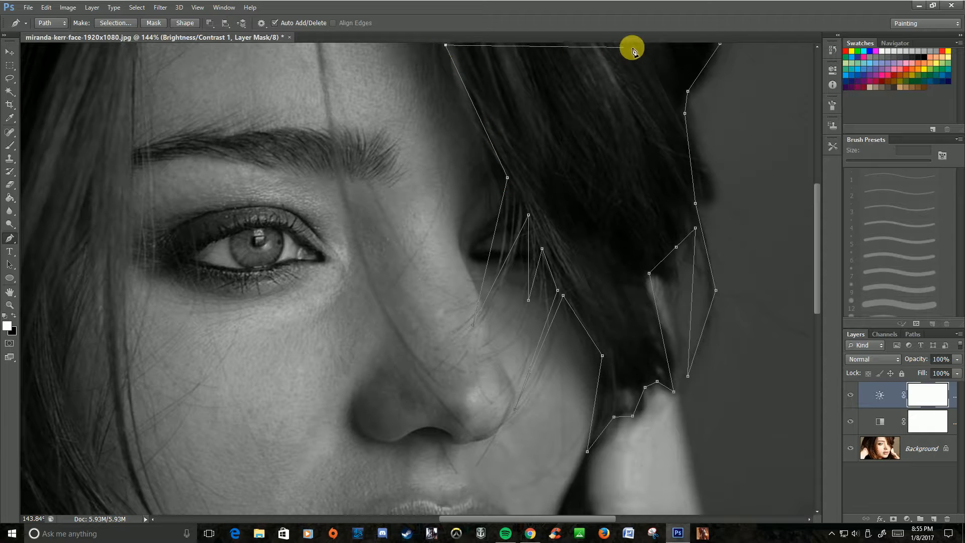
click(720, 45)
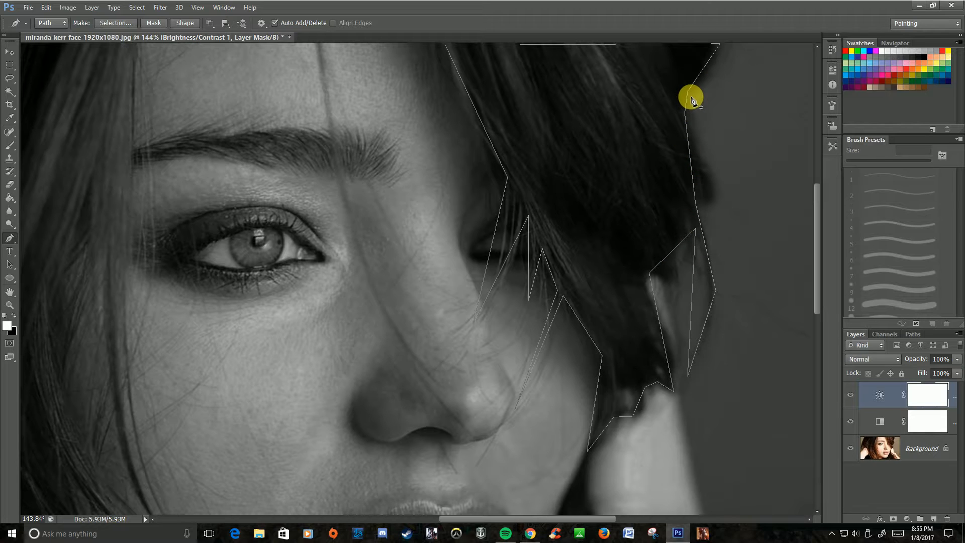
Reselect the closed path and reshape its upper outer corner by replacing an anchor point so the segment curves along the hair
ctrl+click(702, 71)
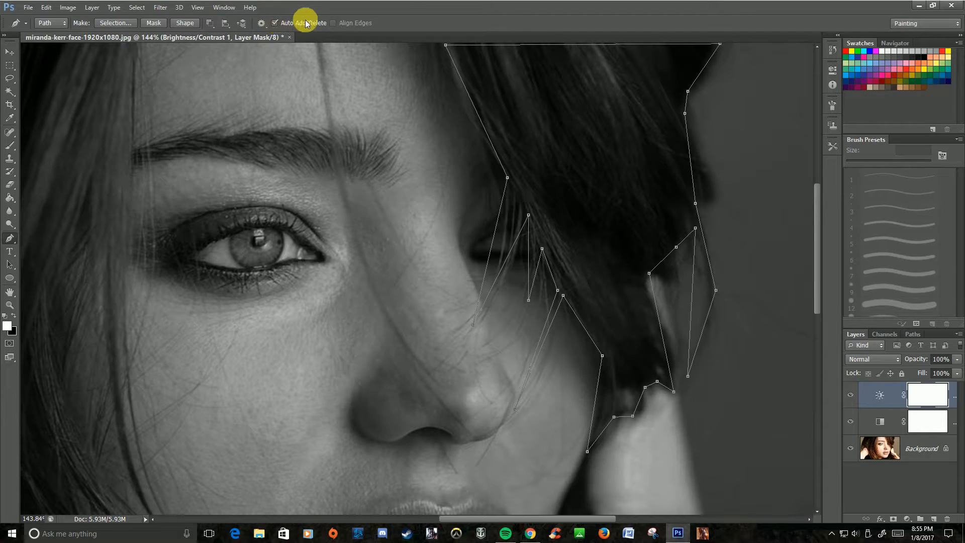
click(688, 90)
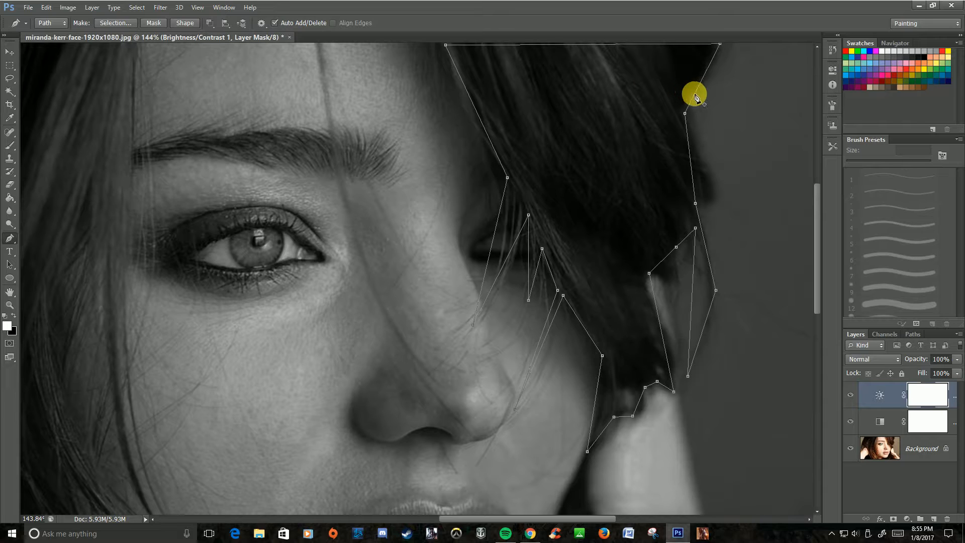
click(695, 94)
mouse_move(695, 94)
mouse_down()
mouse_move(705, 71)
mouse_move(710, 85)
mouse_up()
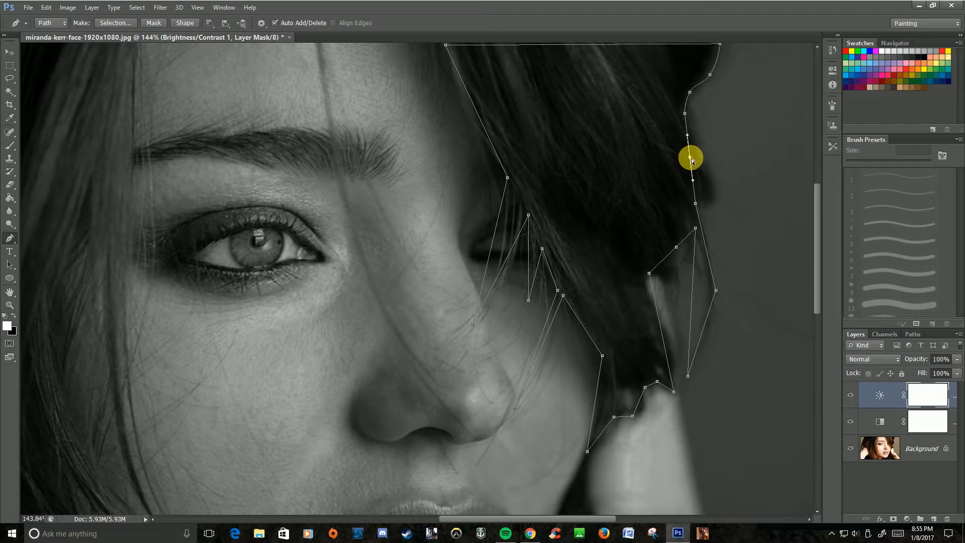
Add an anchor point midway down the hair's outer edge, pull it out to the protruding tuft and adjust its curve handles
drag(690, 159, 715, 191)
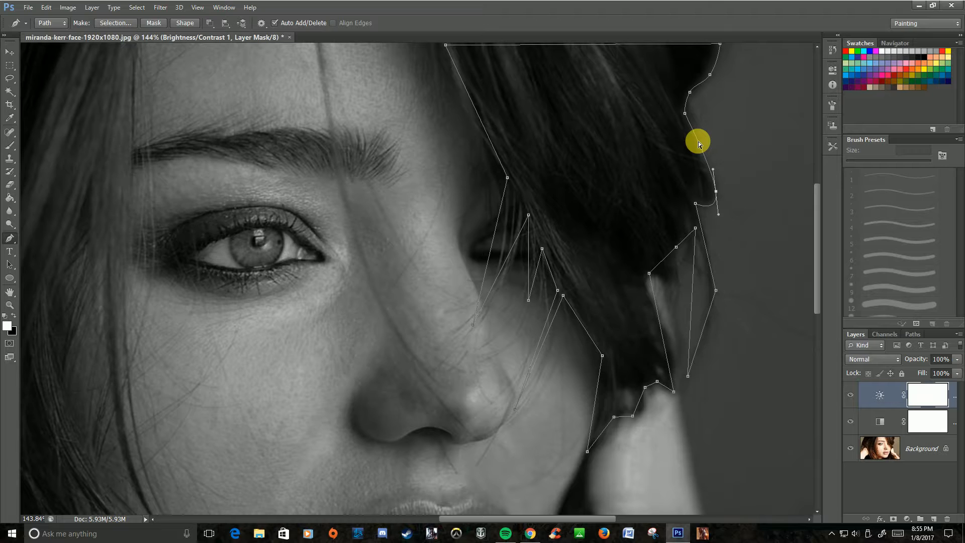
mouse_move(698, 143)
mouse_down()
mouse_move(685, 130)
mouse_move(693, 135)
mouse_up()
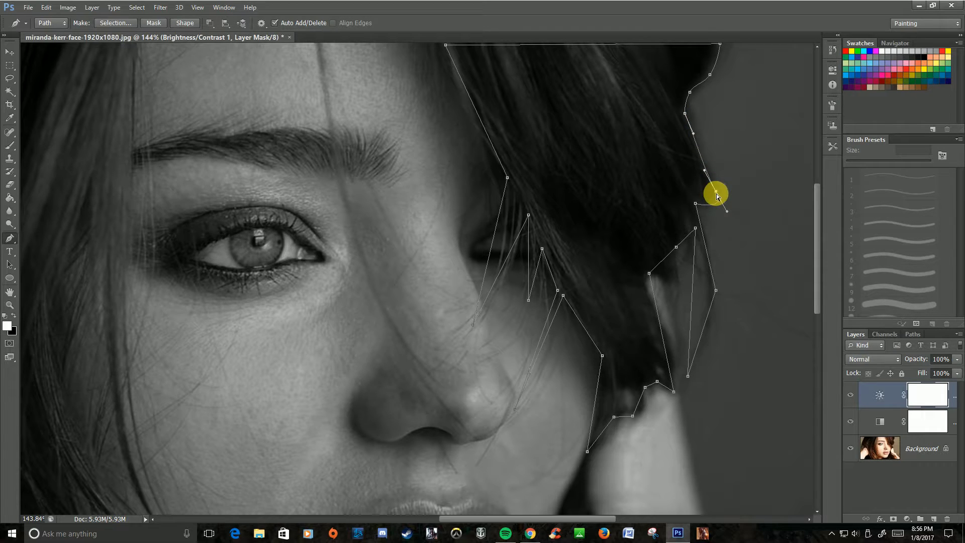
drag(717, 196, 717, 192)
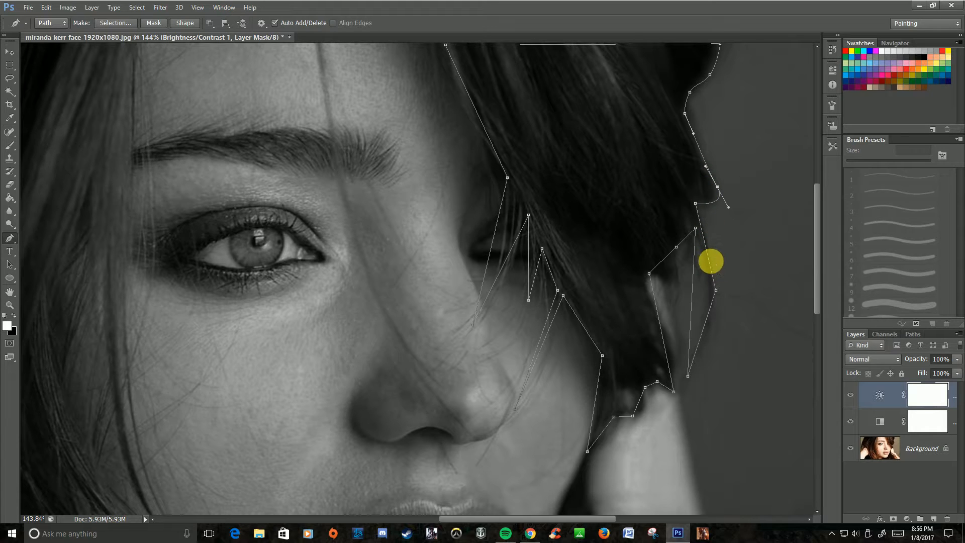
Bow the loose strand's outer segment outward with a new anchor point and delete the corner anchor below it
drag(708, 258, 714, 255)
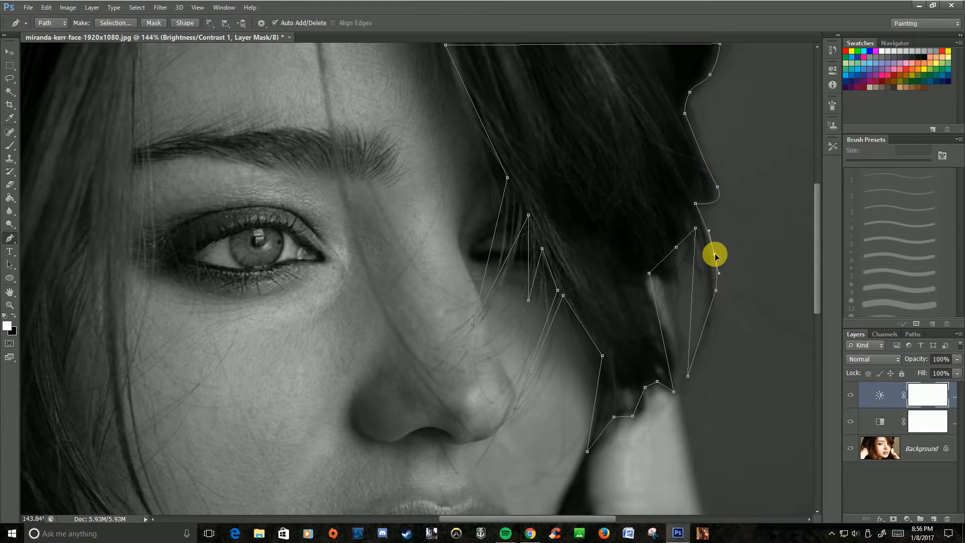
click(717, 292)
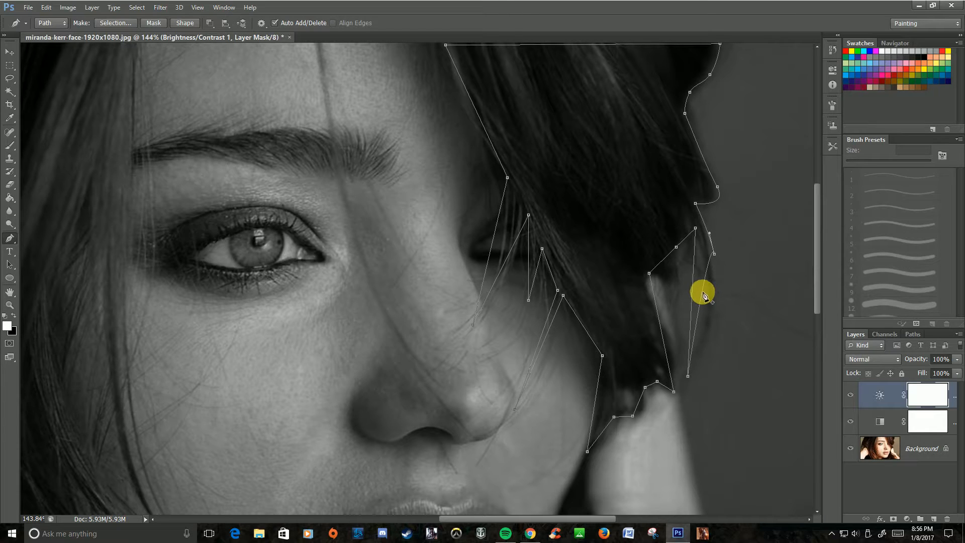
Refine the curve handles on the loose strand's outer edge and bow its inner edge outward to match with a new anchor point
ctrl+click(705, 297)
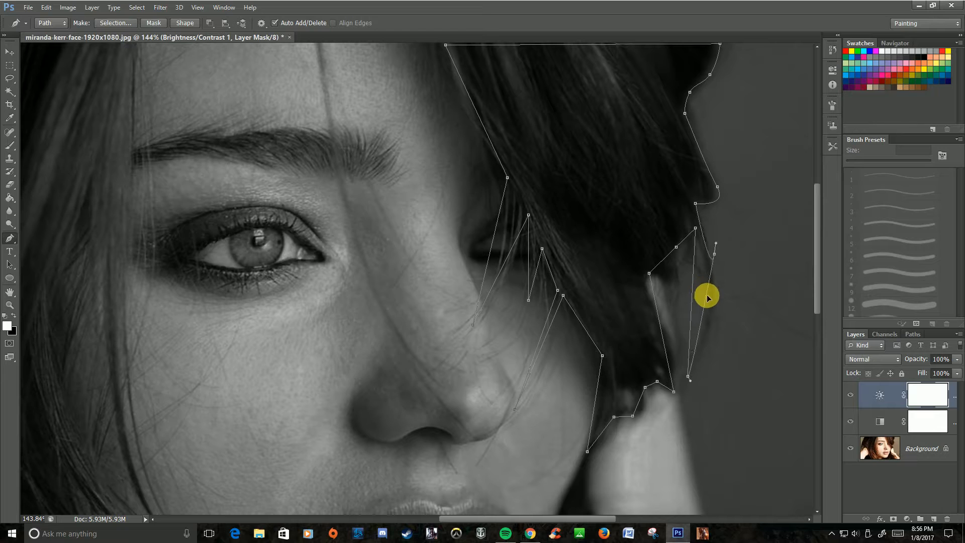
drag(707, 296, 710, 317)
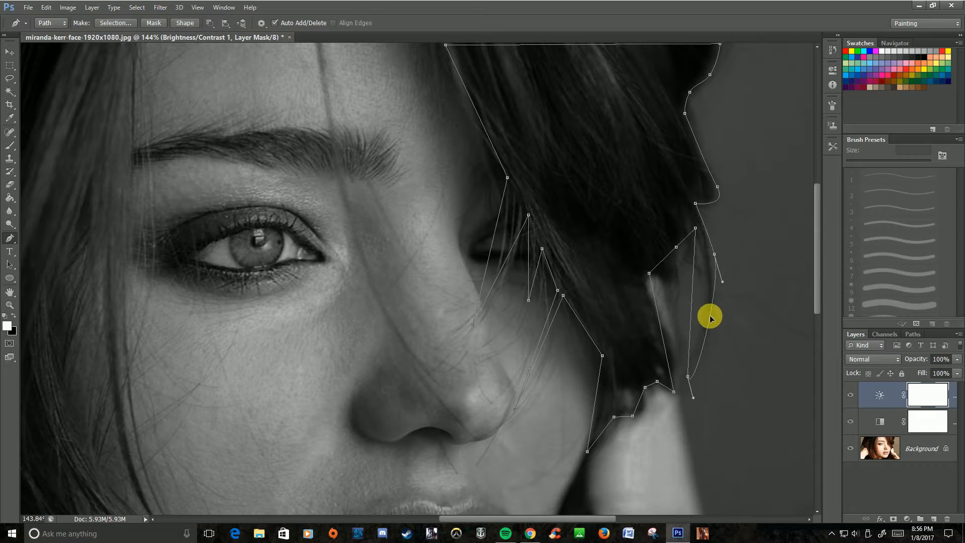
drag(693, 398, 710, 342)
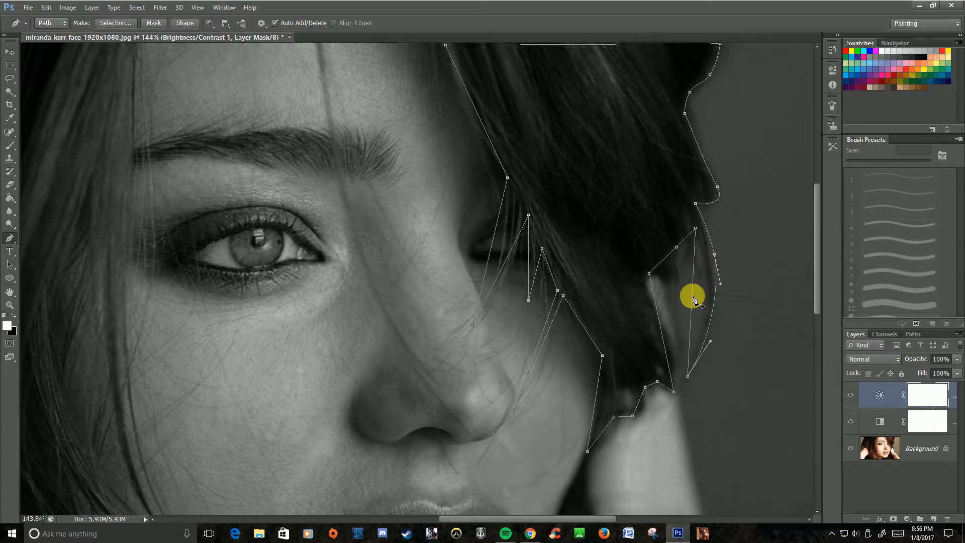
click(692, 298)
drag(691, 298, 710, 293)
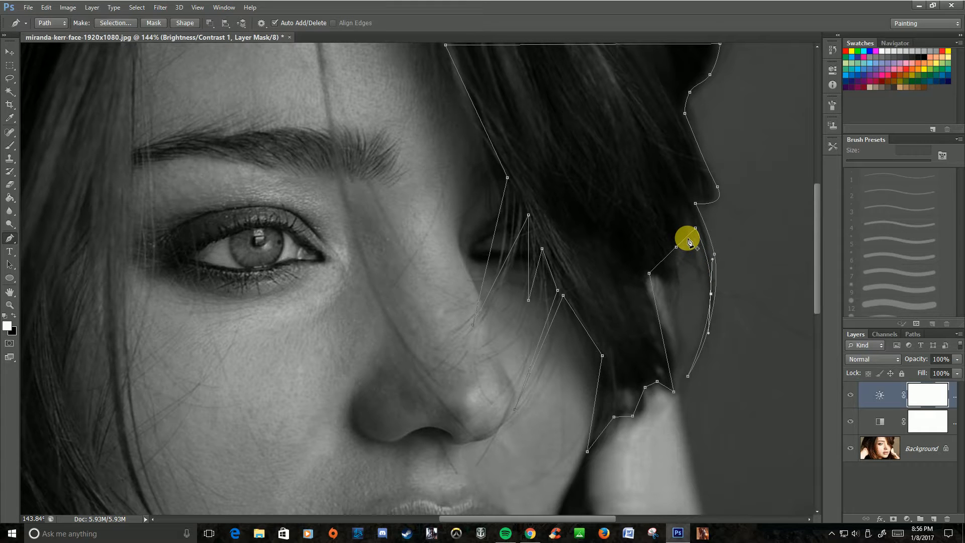
Pull the path between the hair and the loose strand down into a small wisp and curve its upper edge with another anchor point
click(689, 241)
drag(689, 241, 702, 283)
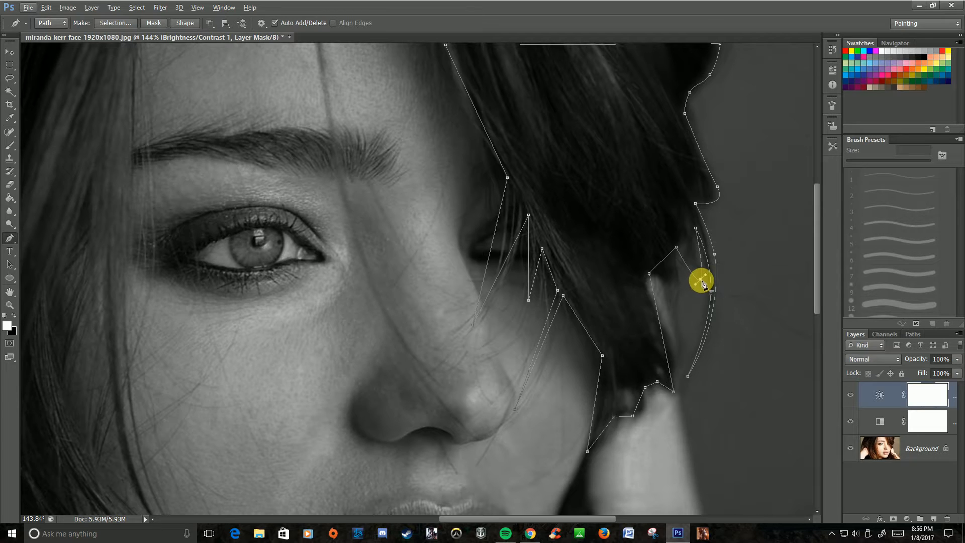
key(alt)
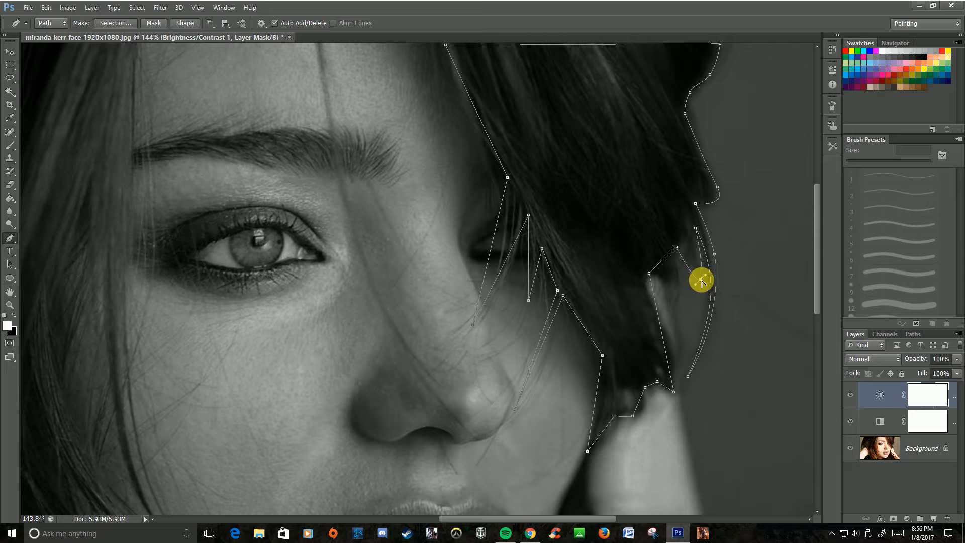
click(698, 256)
drag(701, 264, 690, 249)
Add anchor points to the notch beside the small wisp and the long edge below it, shaping both segments into curves along the hair
click(663, 260)
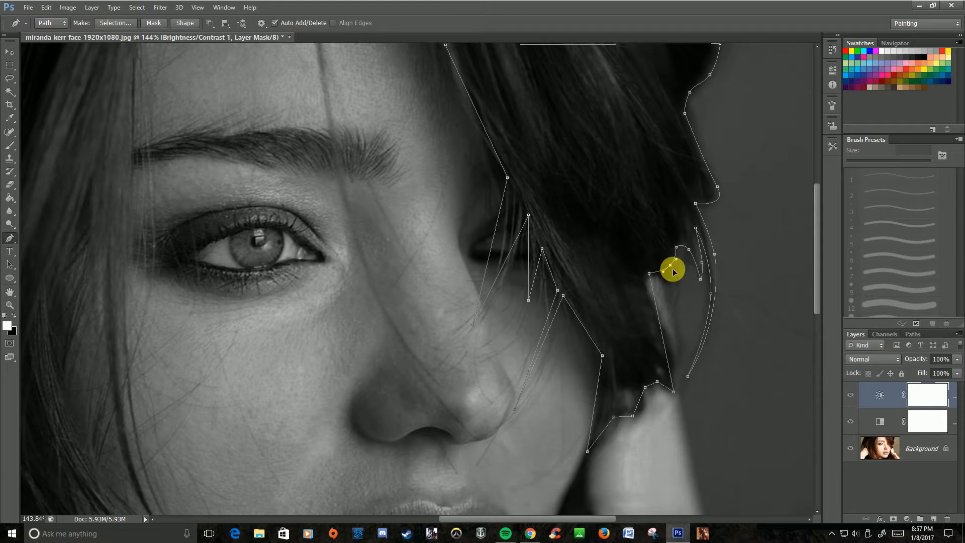
mouse_move(677, 283)
mouse_down()
mouse_move(685, 277)
mouse_move(674, 273)
mouse_move(691, 279)
mouse_up()
drag(690, 282, 658, 306)
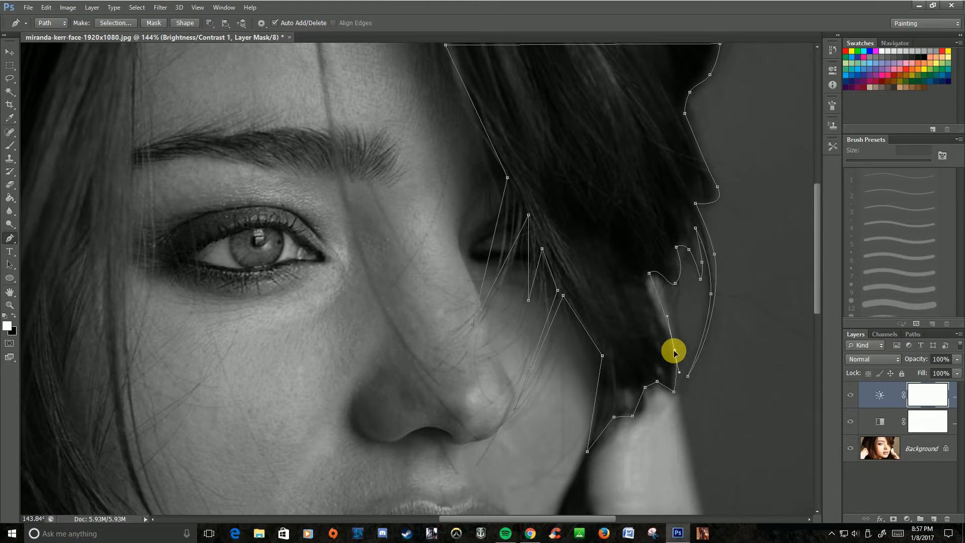
drag(667, 315, 643, 290)
drag(674, 349, 690, 378)
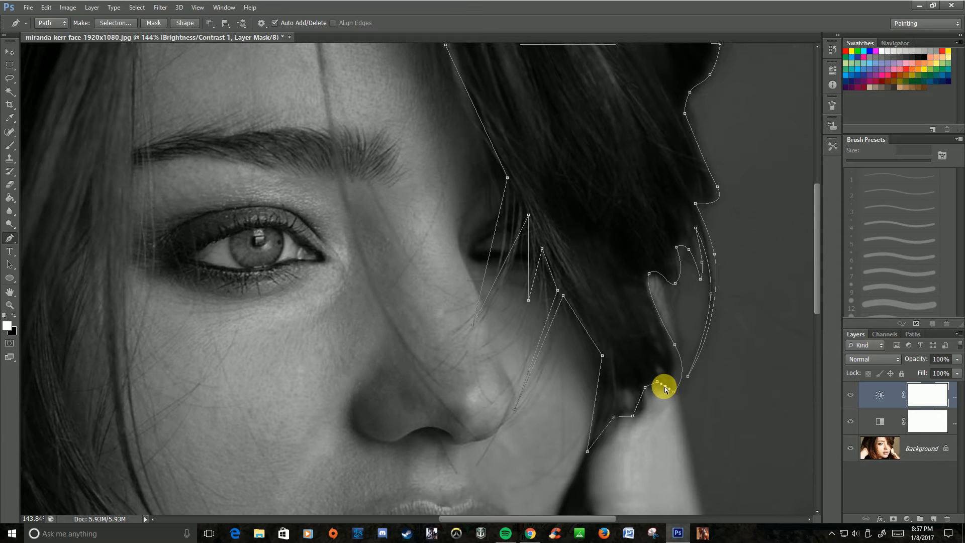
Add anchor points along the ragged lower hair tips and the cheek-side edge, moving them so the segments curve with the hair
drag(665, 386, 646, 408)
click(641, 404)
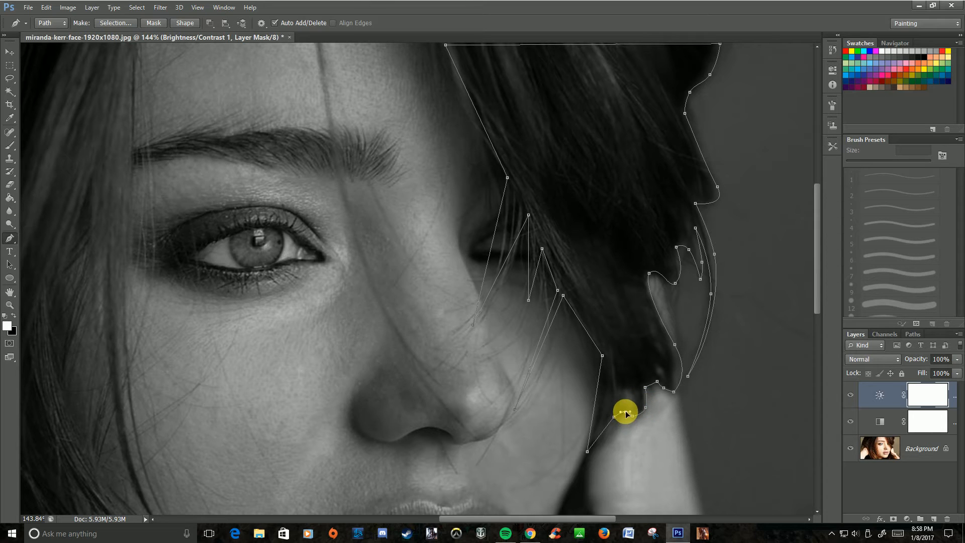
click(602, 432)
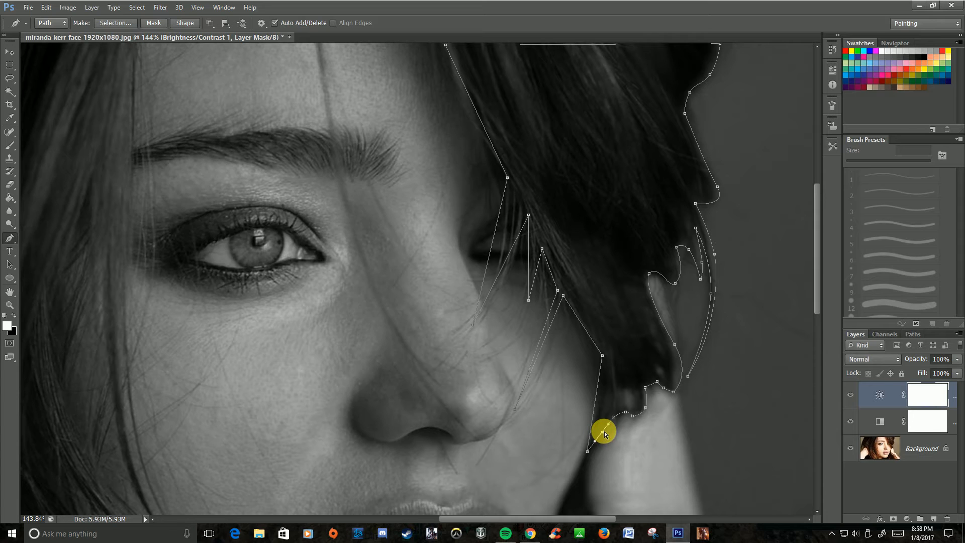
drag(604, 435, 601, 408)
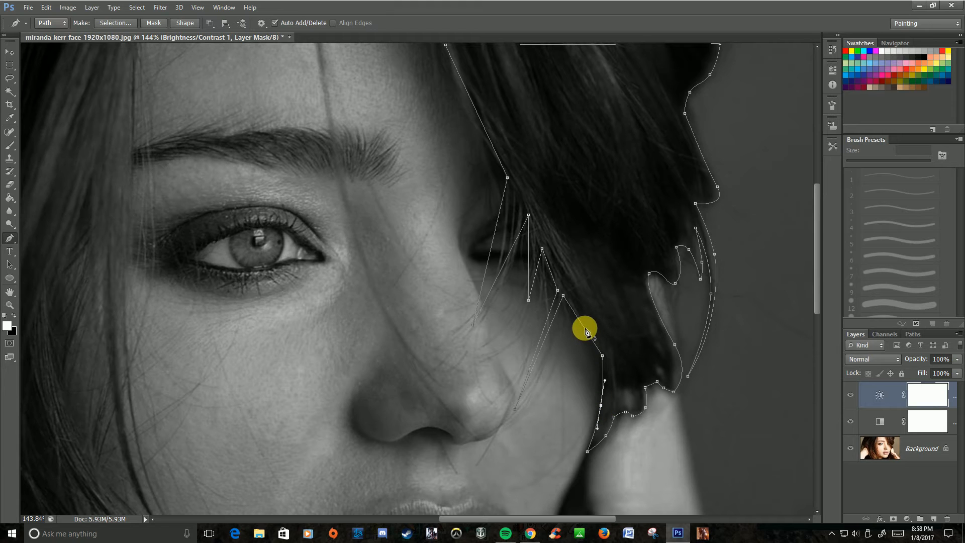
click(581, 328)
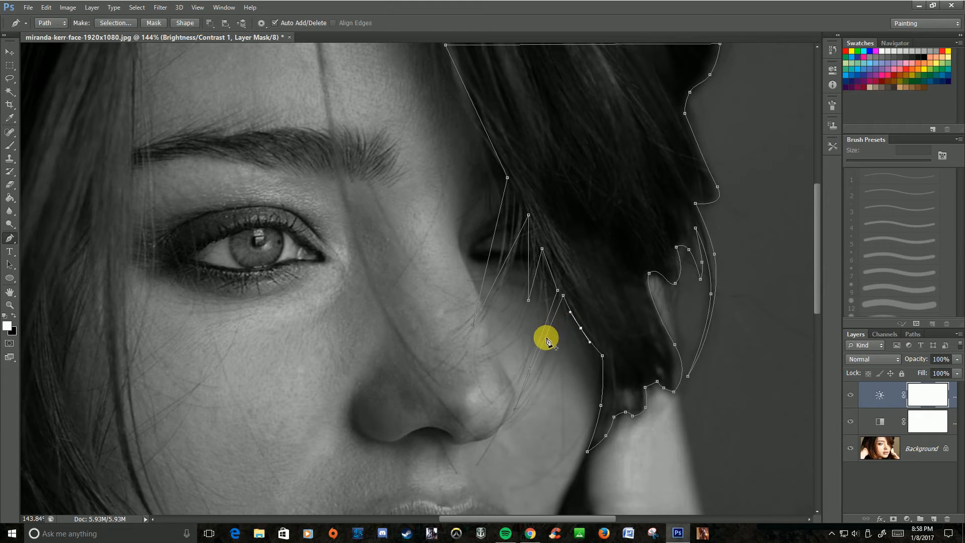
Curve the thin wisps near the covered eye and the hair edge up to the forehead with added anchor points
mouse_move(548, 342)
mouse_down()
mouse_move(553, 351)
mouse_move(538, 341)
mouse_move(552, 347)
mouse_up()
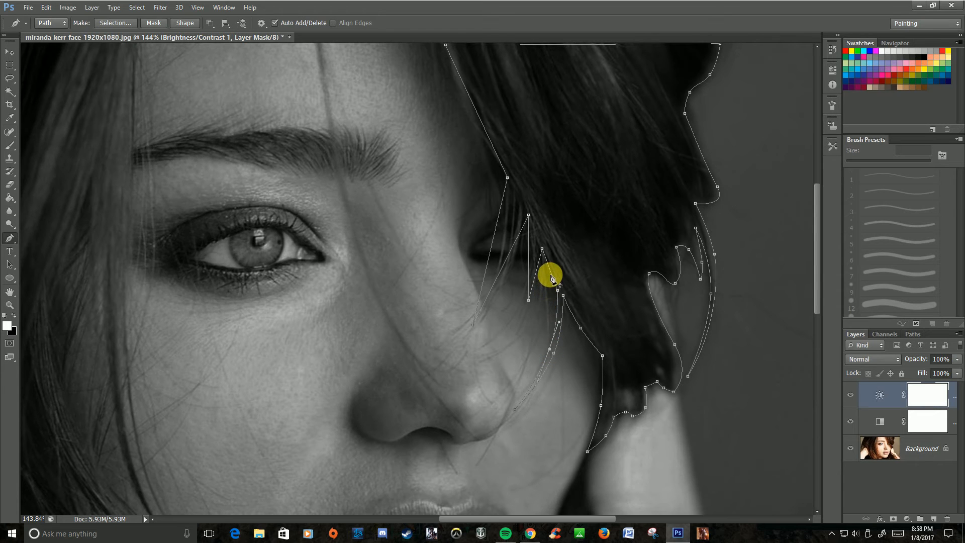
click(551, 274)
drag(537, 279, 513, 256)
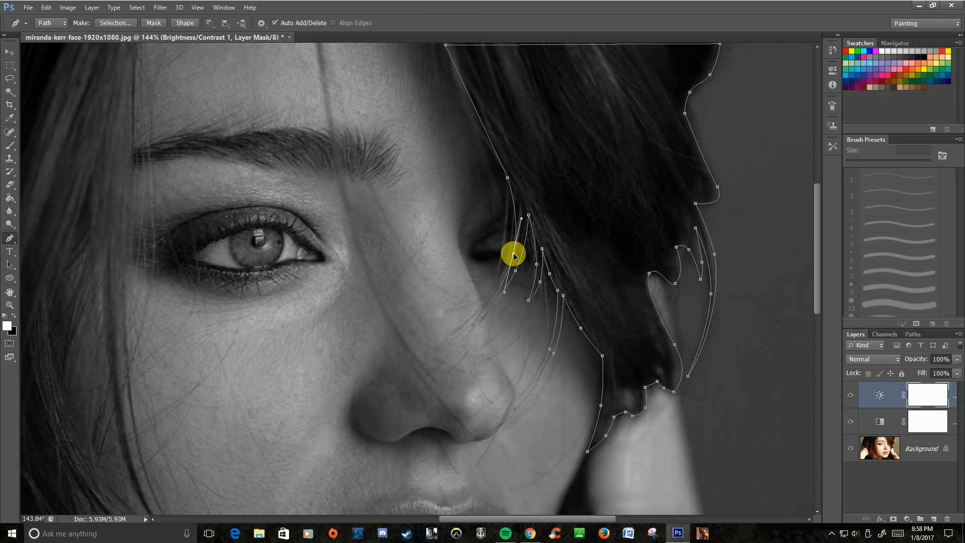
click(477, 112)
drag(477, 112, 462, 92)
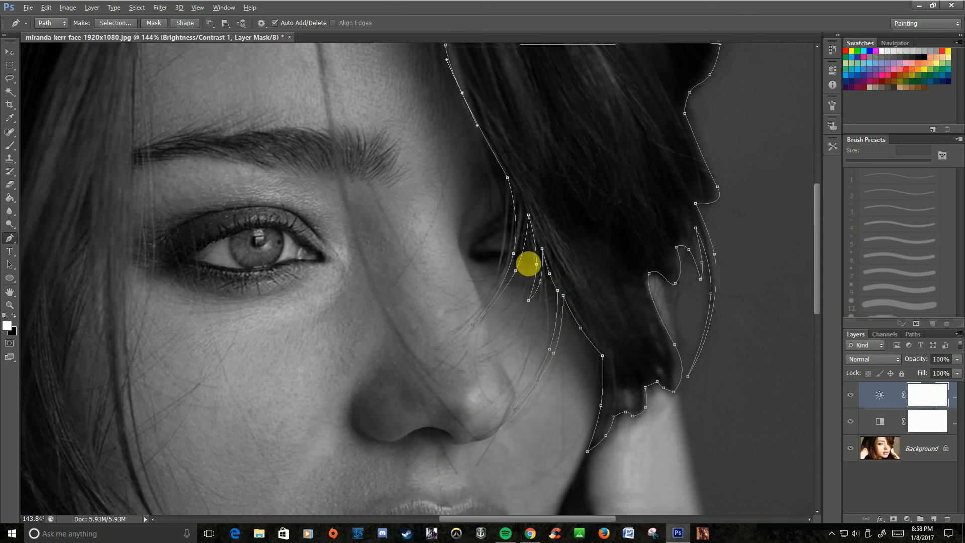
scroll(528, 263, down, 4)
scroll(515, 269, up, 4)
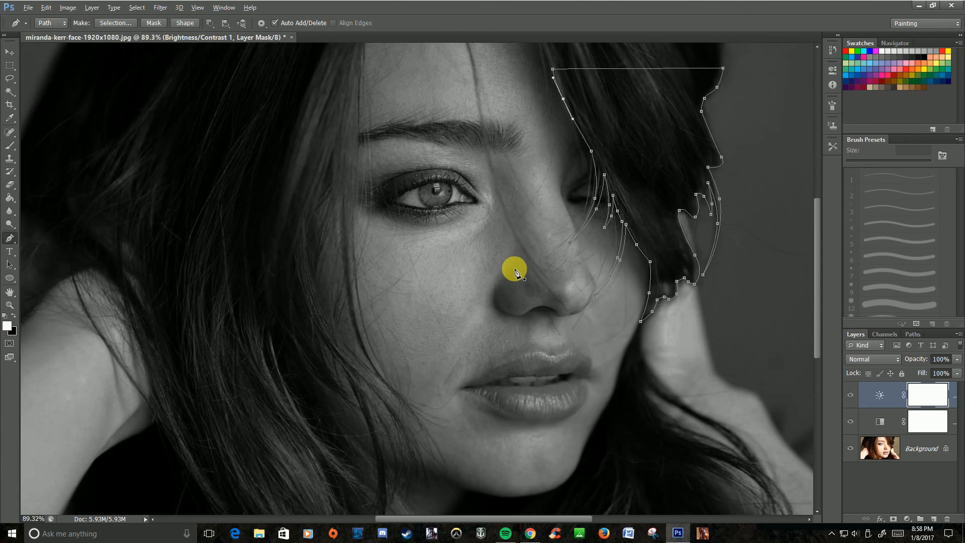
scroll(539, 248, up, 1)
scroll(783, 70, down, 1)
scroll(786, 66, up, 2)
scroll(786, 66, up, 2)
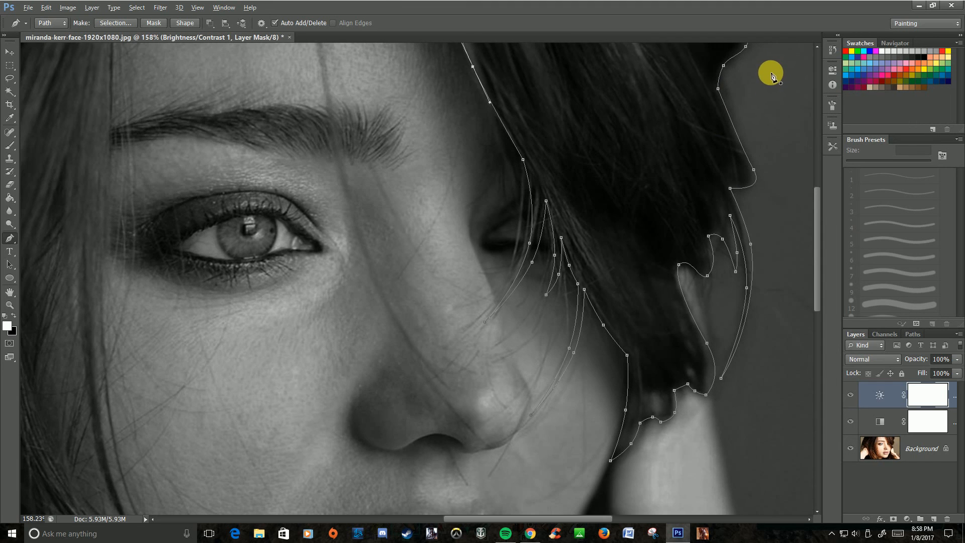